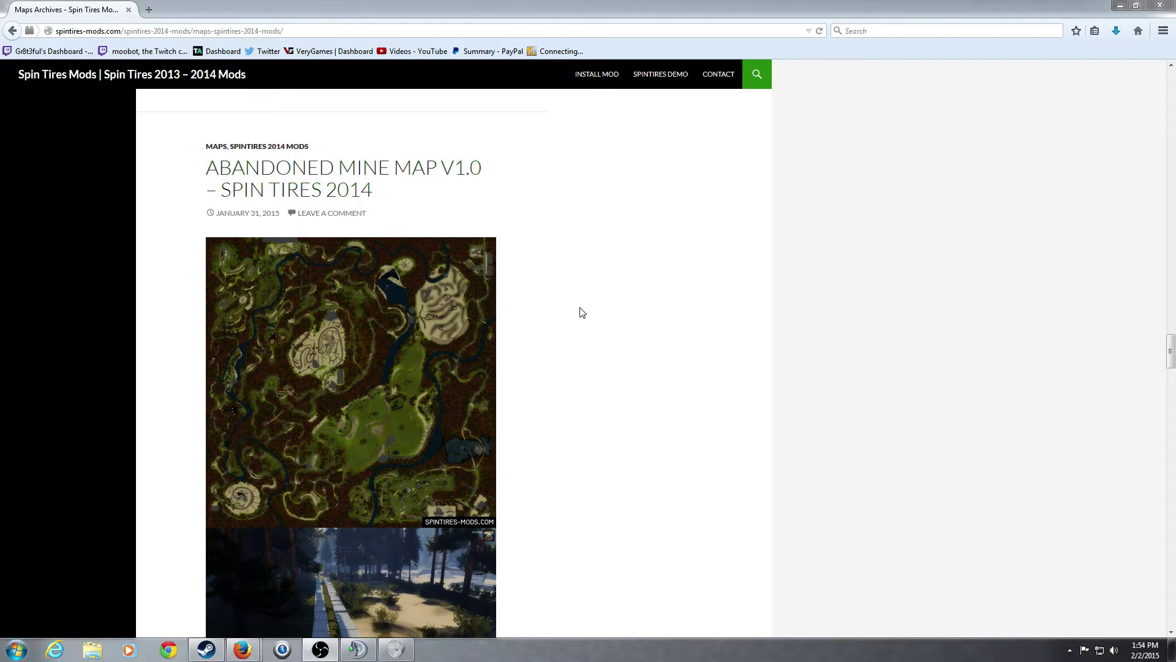
# Open the Abandoned Mine Map V1.0 post and follow its DOWNLOAD UploadFiles.eu link.
pyautogui.click(294, 177)
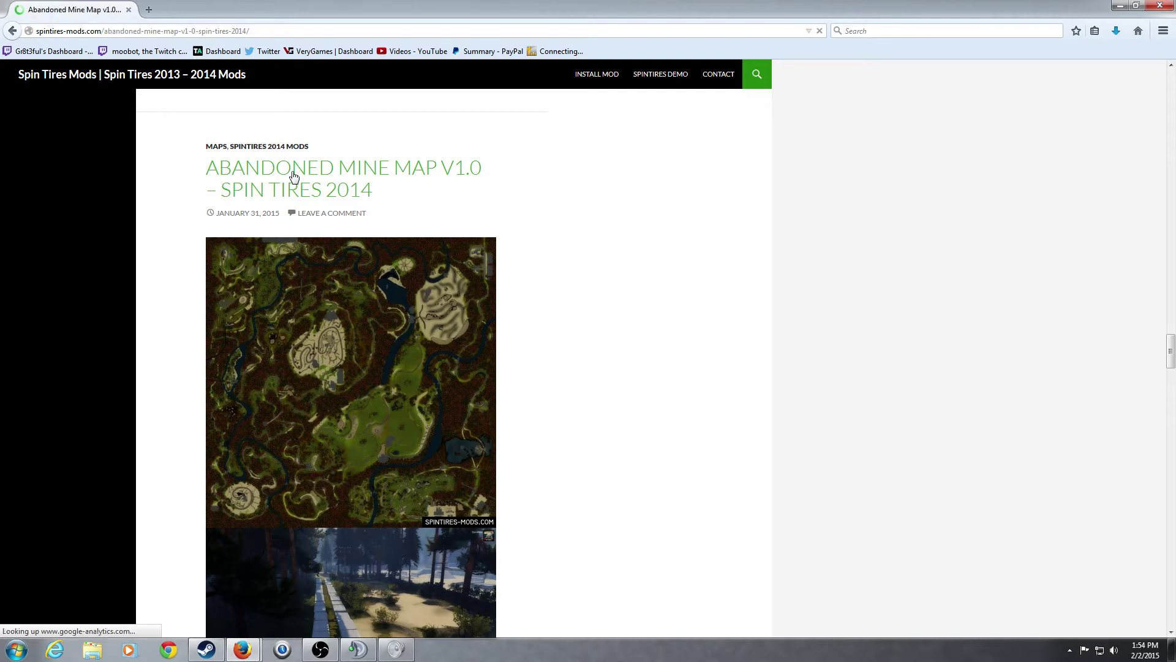
pyautogui.scroll(-8, 454, 330)
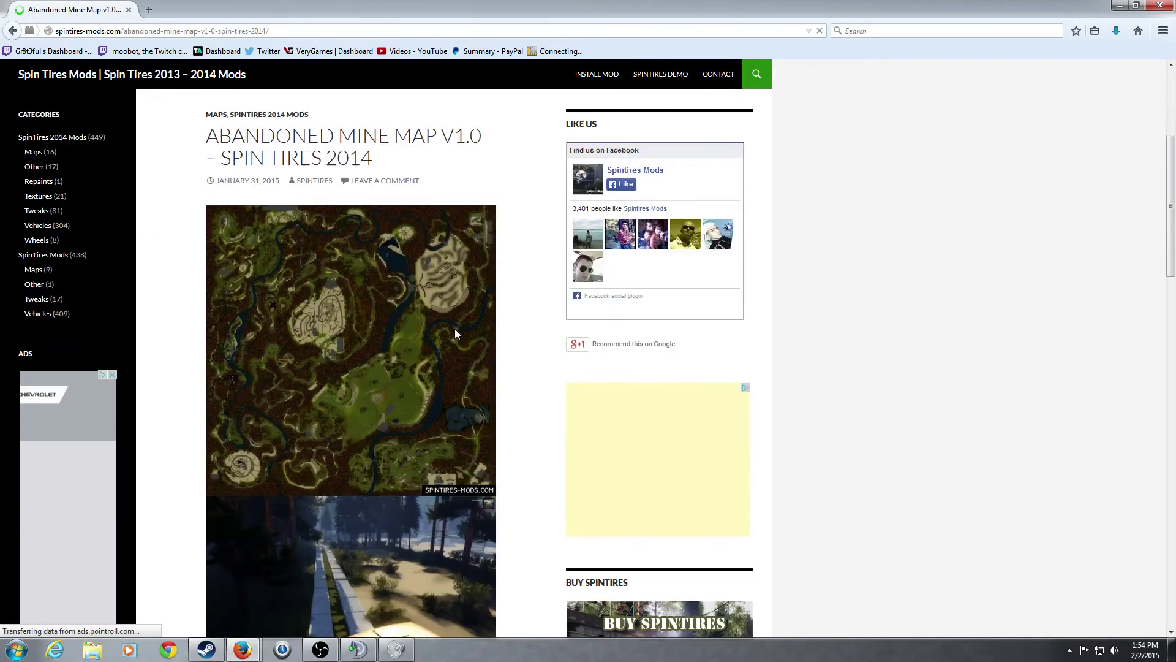
pyautogui.scroll(-12, 451, 330)
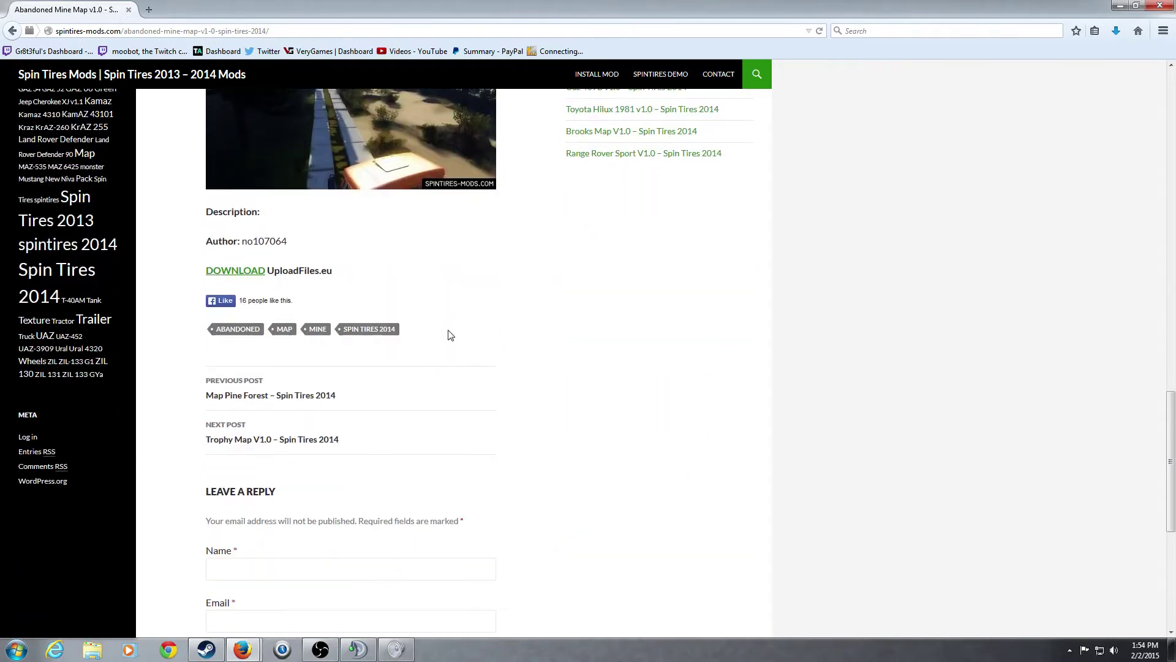
pyautogui.click(237, 274)
# Show the Downloads folder in Explorer and bring up the menu for the Abandoned_mines RAR archive.
pyautogui.click(93, 652)
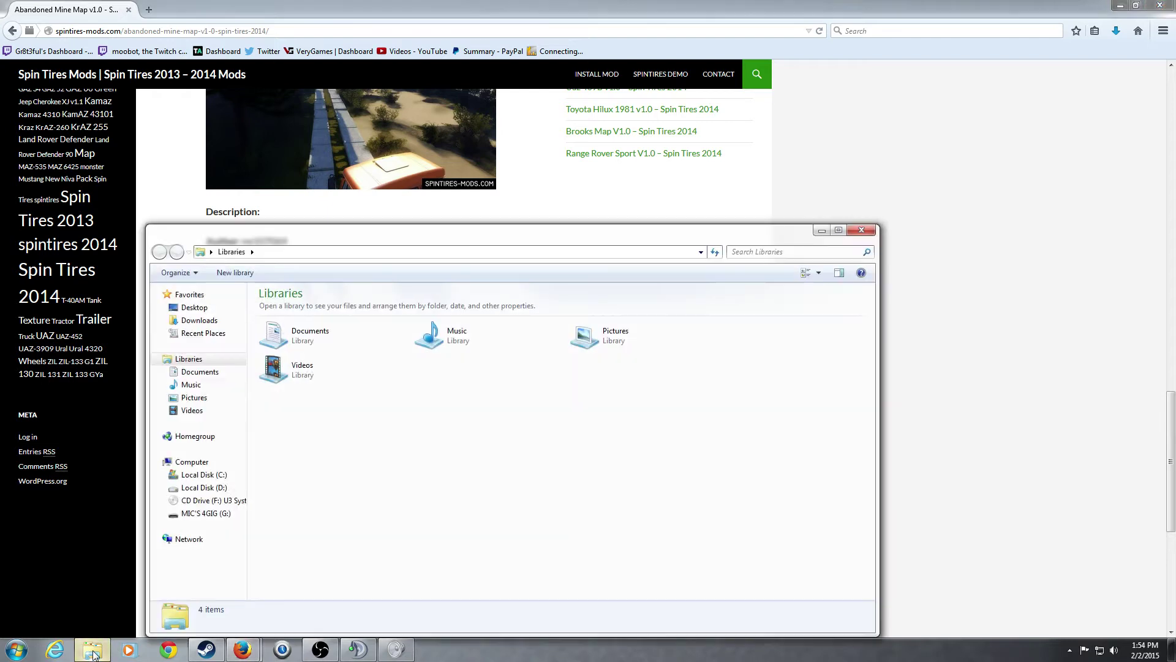
pyautogui.click(197, 322)
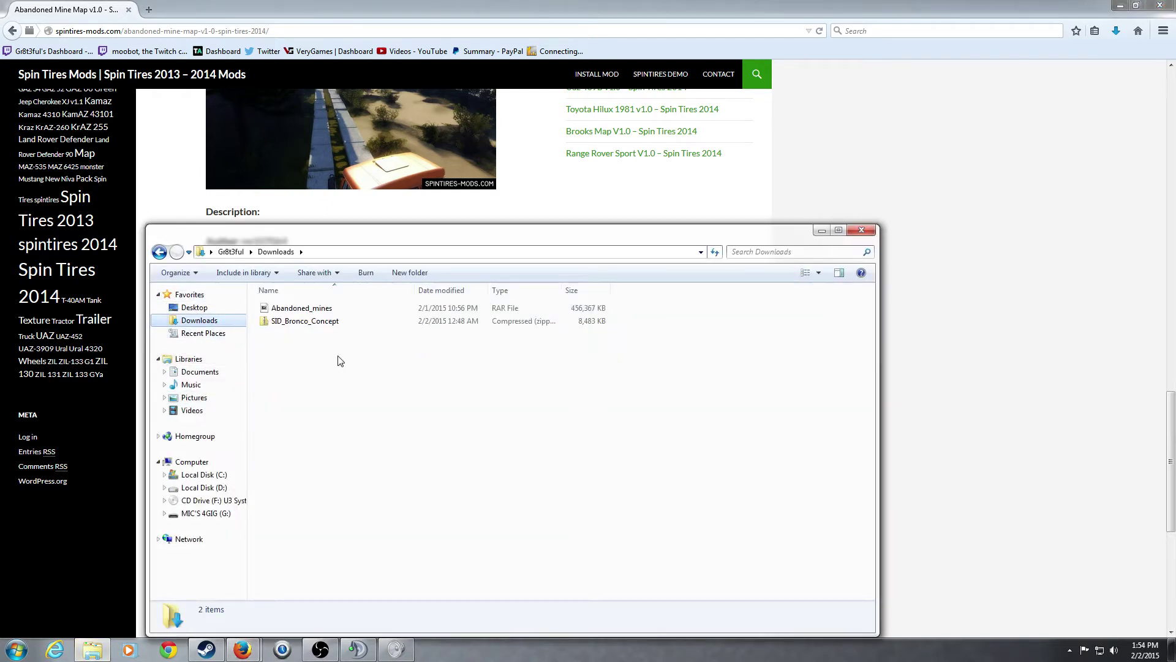
pyautogui.rightClick(289, 313)
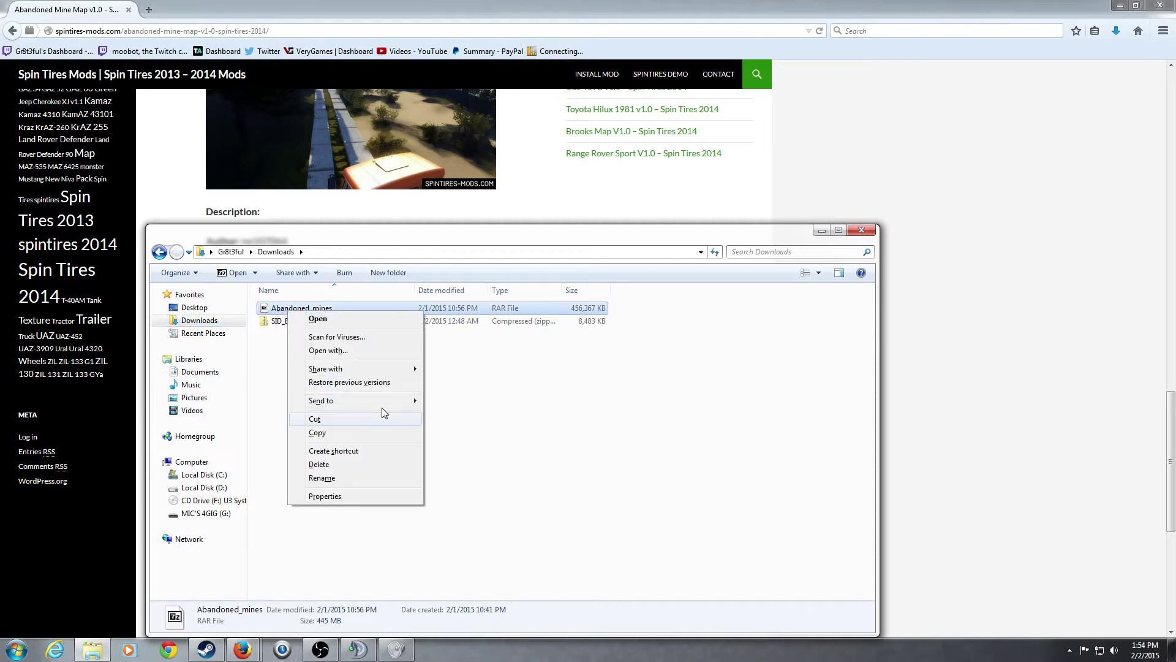
pyautogui.moveTo(356, 406)
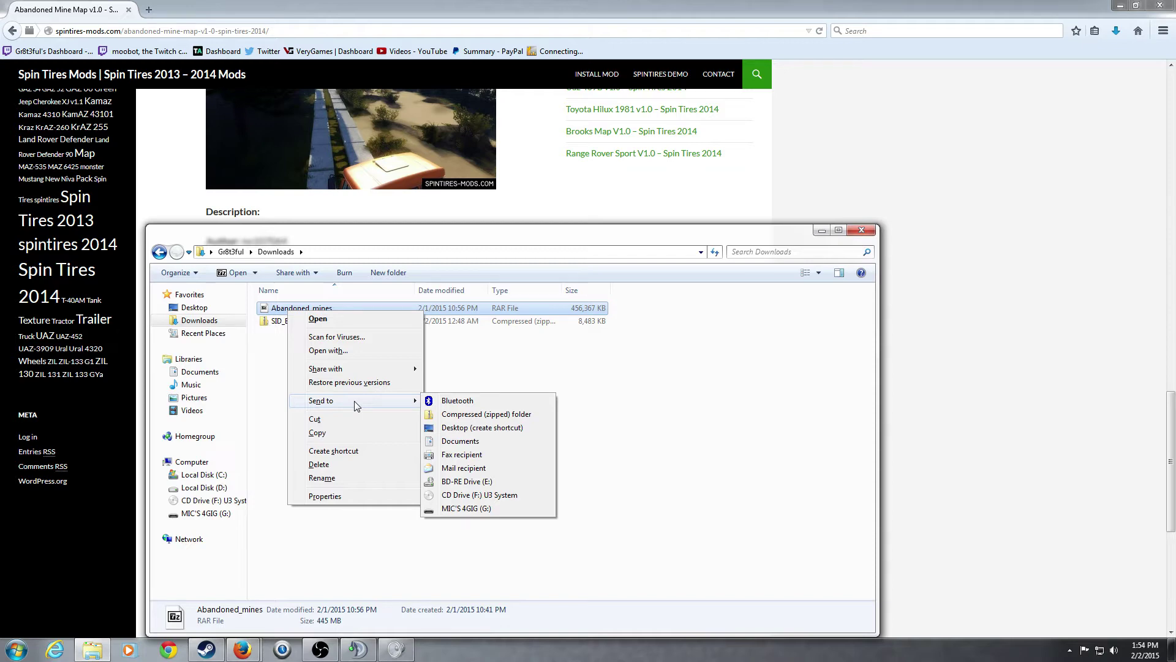
# Open Abandoned_mines in 7-Zip and extract its media folder into Downloads.
pyautogui.click(326, 319)
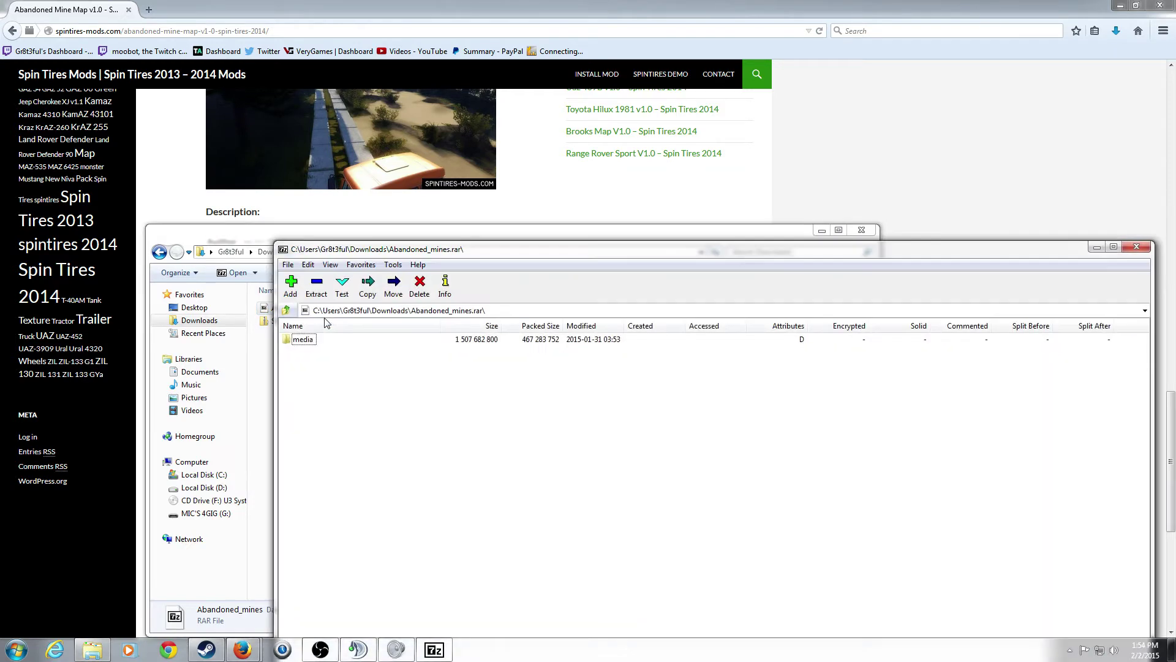
pyautogui.click(302, 342)
pyautogui.click(323, 287)
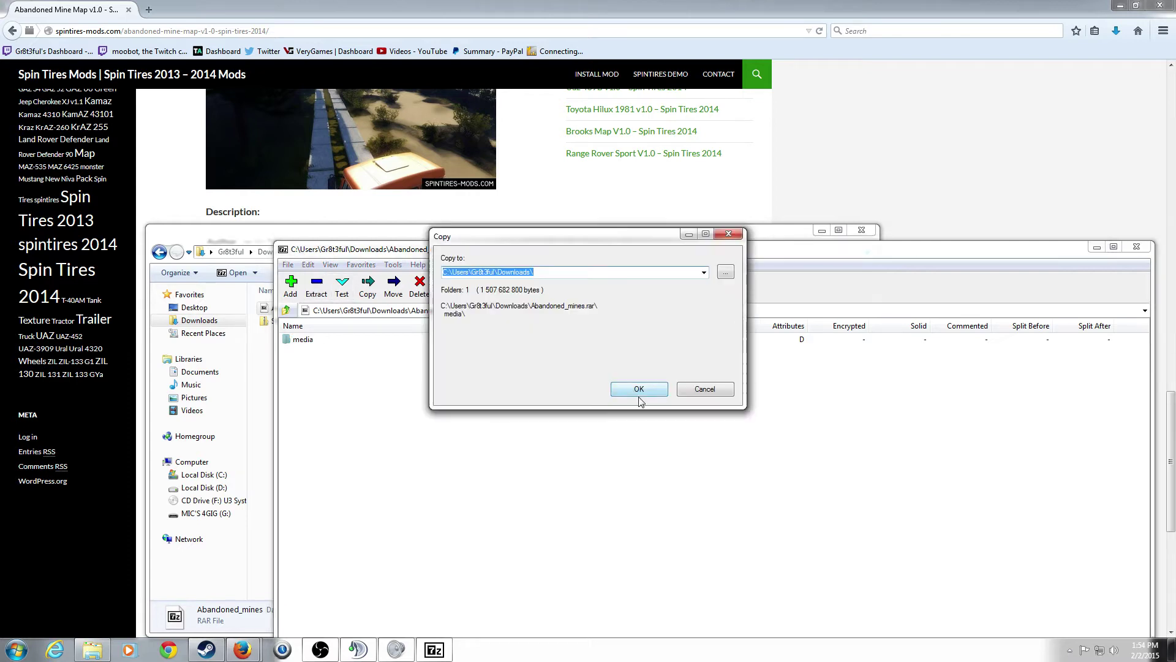
pyautogui.click(637, 390)
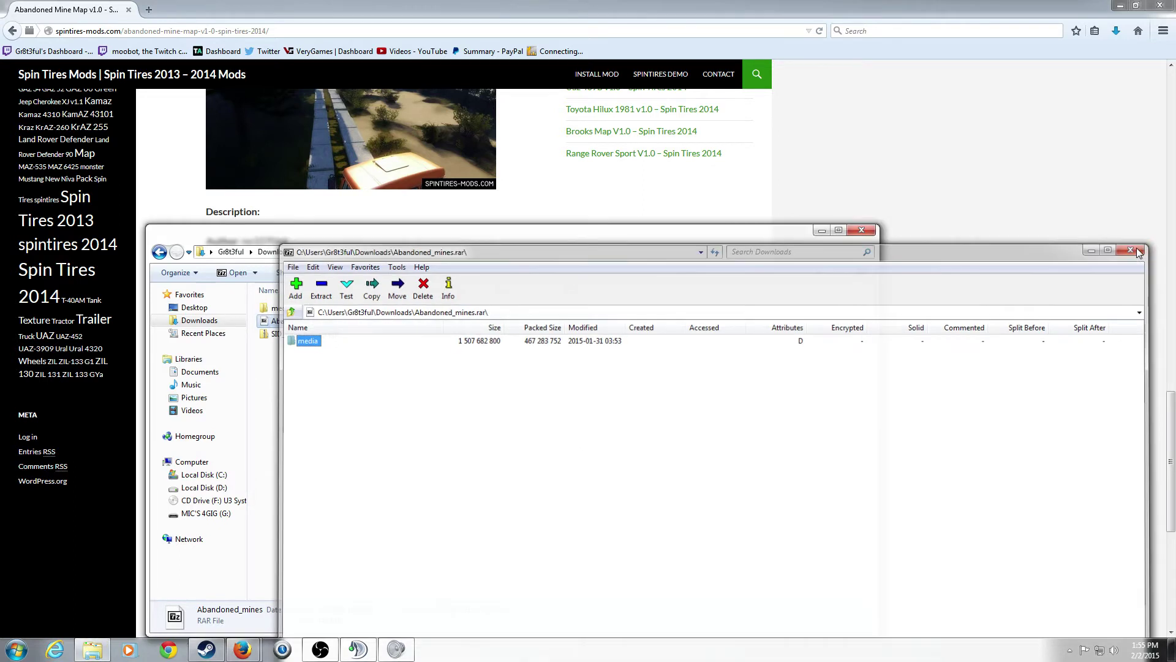
# Close 7-Zip, then minimize Firefox and TeamSpeak 3 to reveal the desktop.
pyautogui.click(1137, 248)
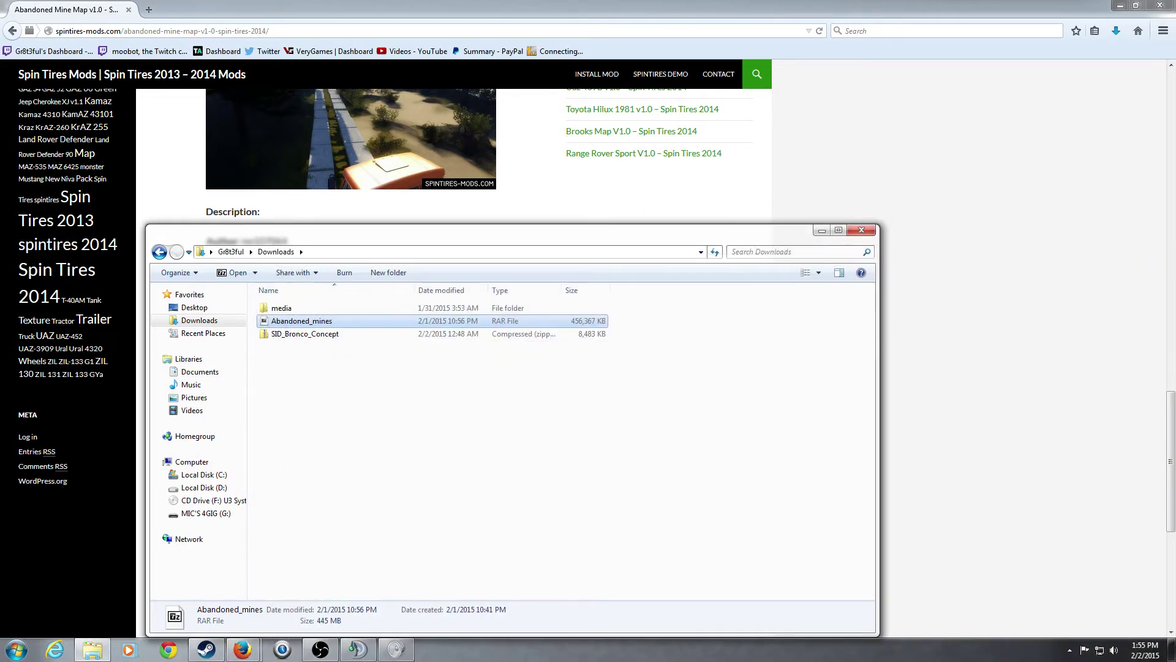
pyautogui.click(1120, 5)
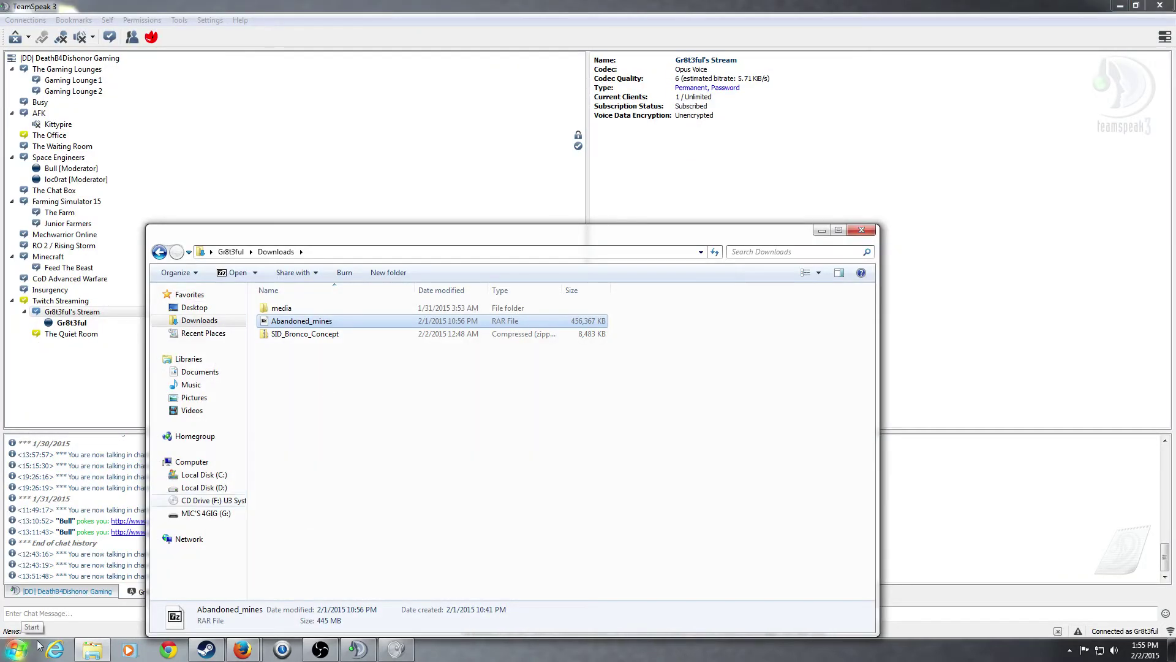
pyautogui.click(1119, 7)
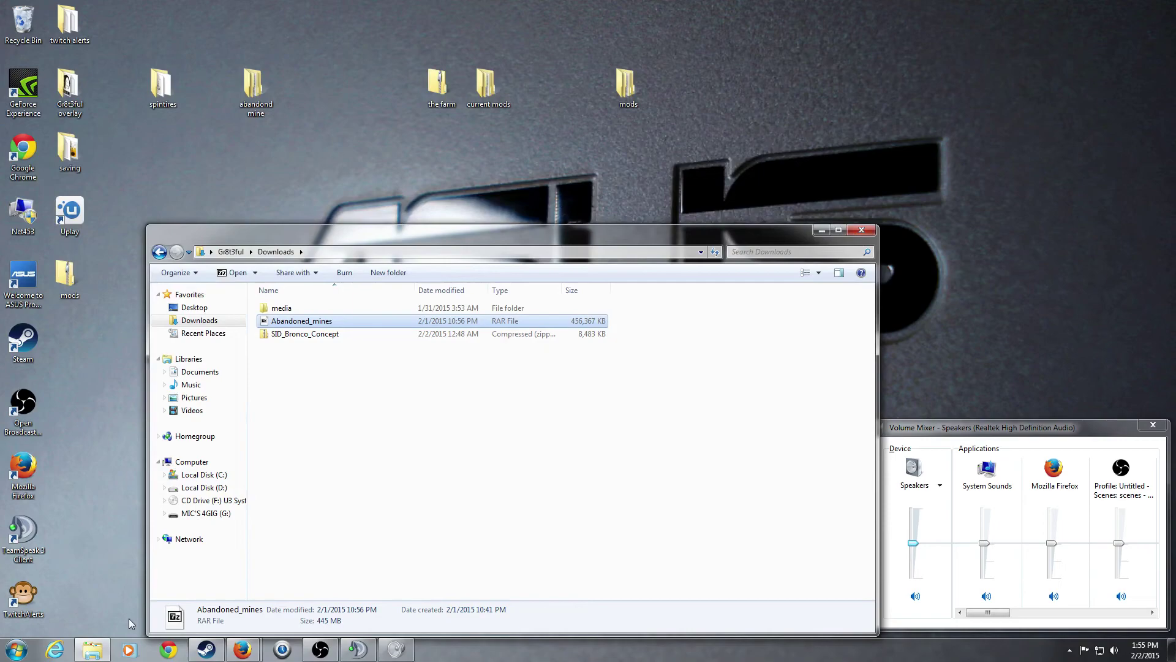
# From Spintires' Steam Properties, browse local files to open D:\steam\steamapps\common\Spintires.
pyautogui.click(206, 650)
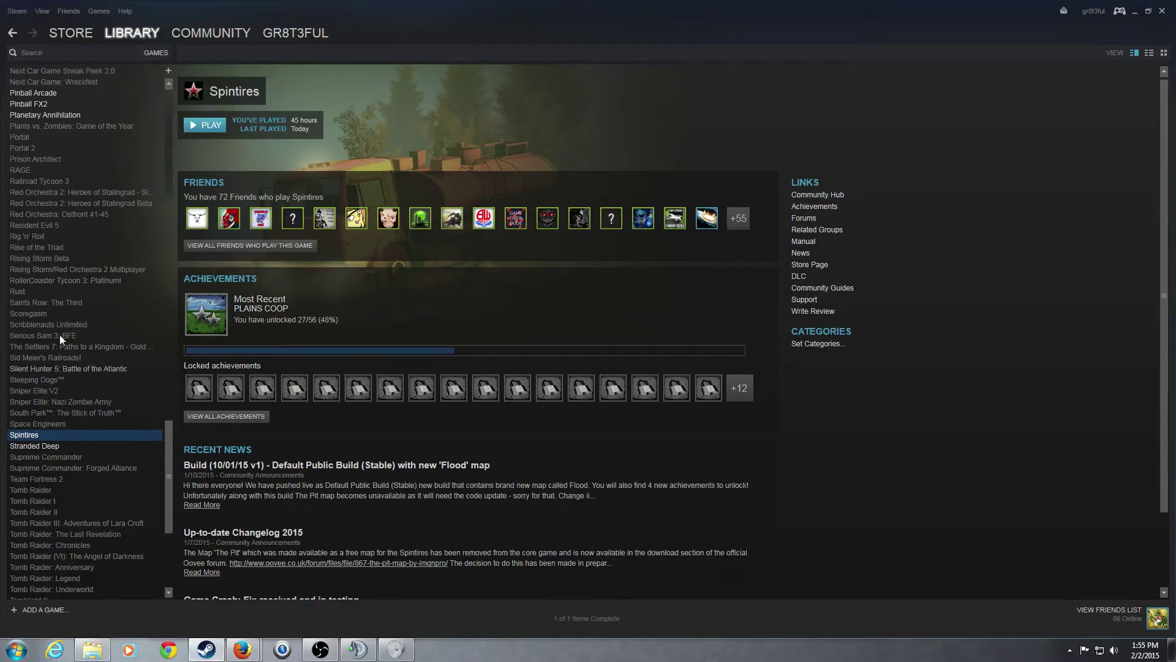
pyautogui.rightClick(30, 436)
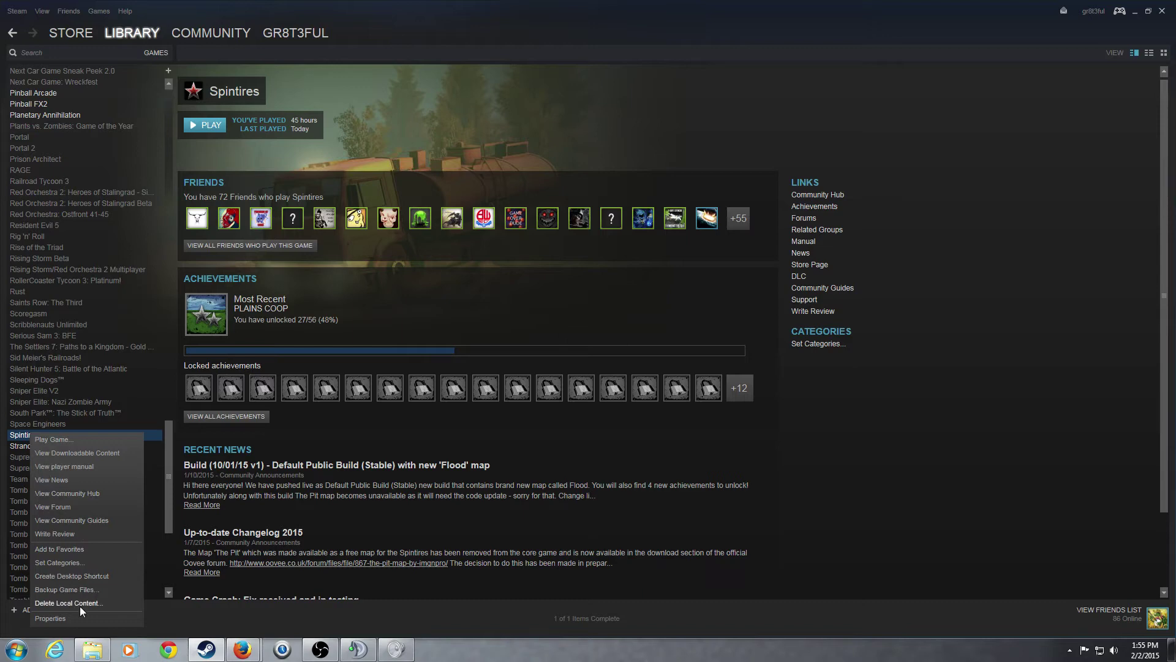
pyautogui.click(50, 619)
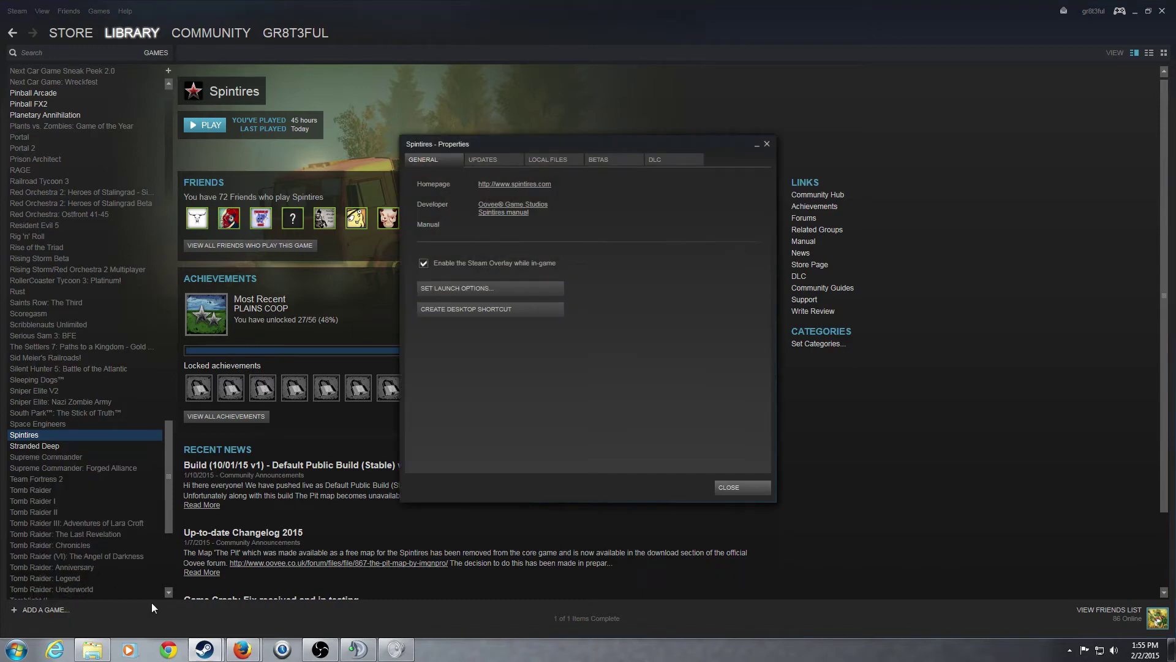
pyautogui.click(566, 161)
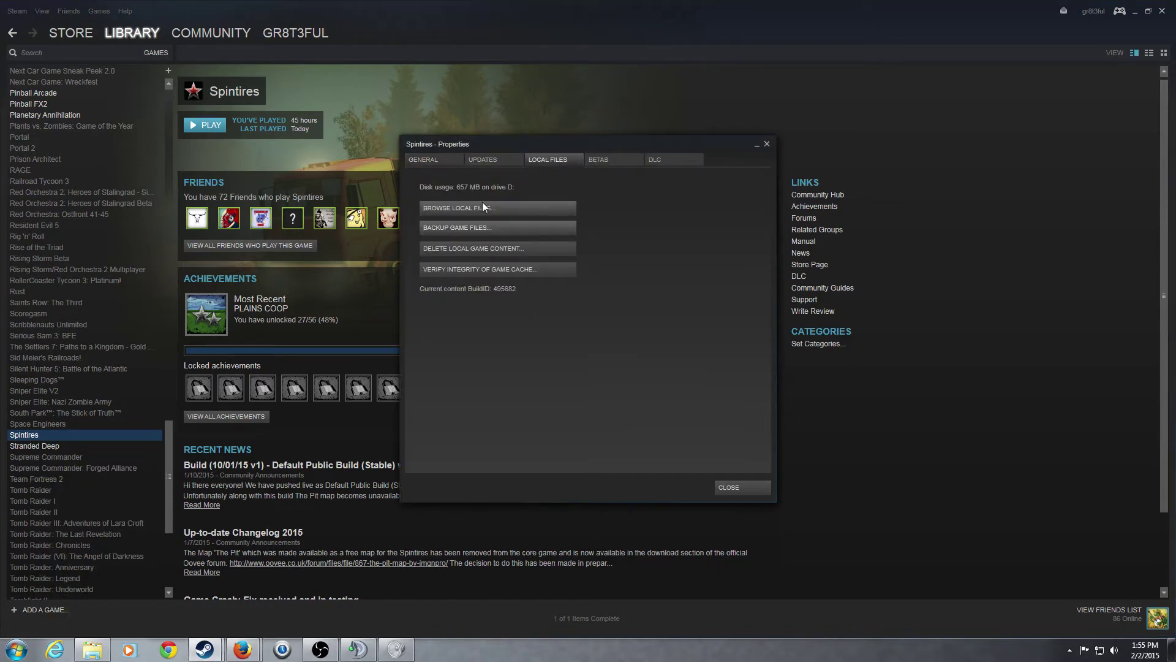
pyautogui.click(444, 209)
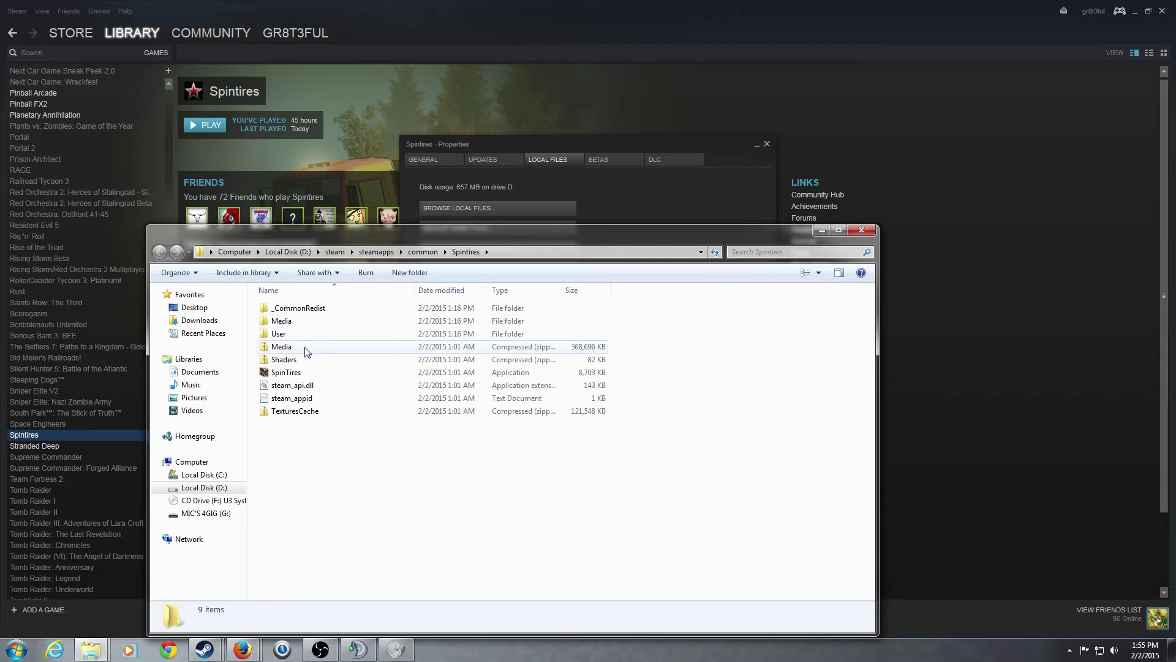
# Open the Media folder inside the Spintires install directory.
pyautogui.moveTo(287, 328)
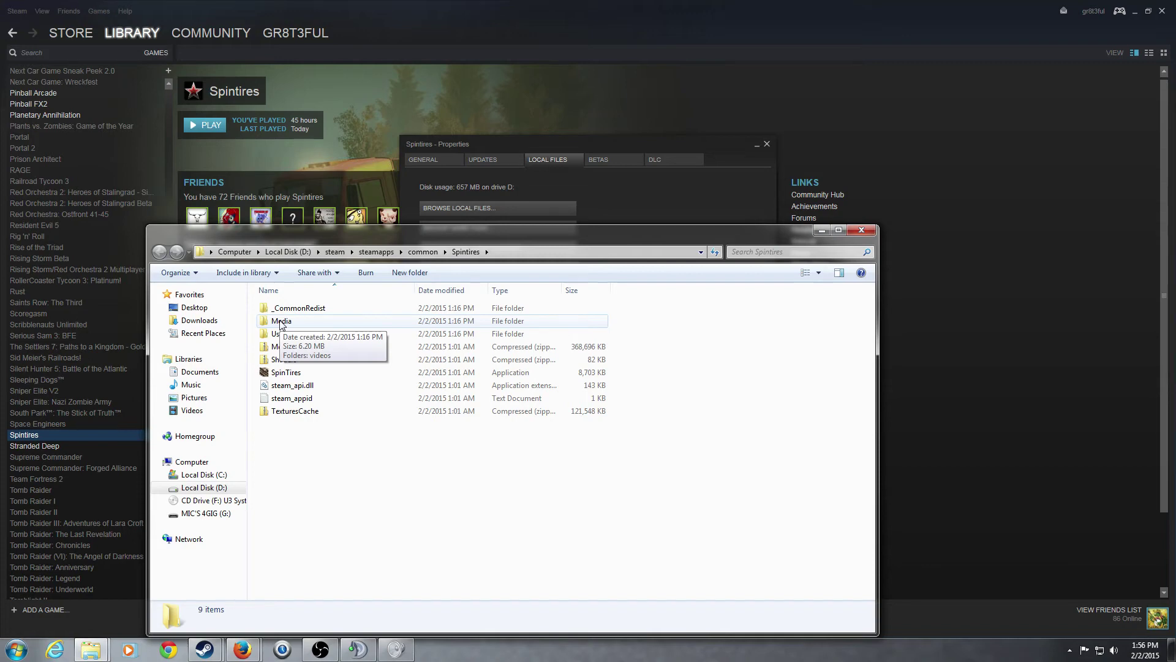
pyautogui.doubleClick(281, 322)
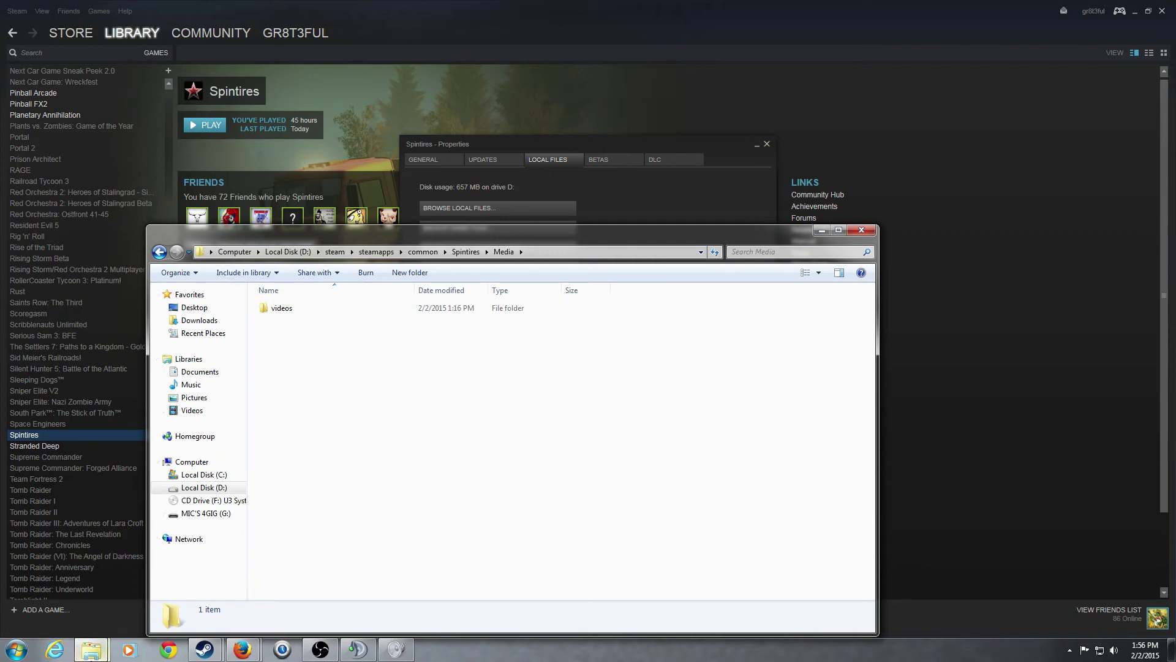
pyautogui.moveTo(91, 648)
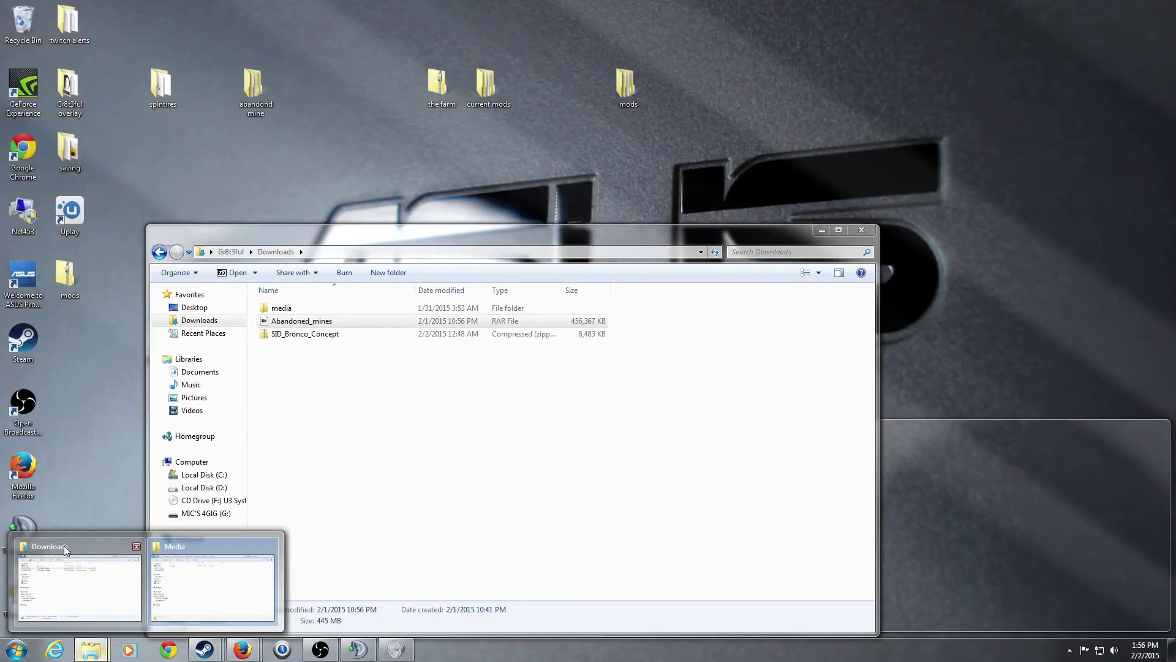
# Back in the Downloads window, open the extracted media folder.
pyautogui.click(64, 545)
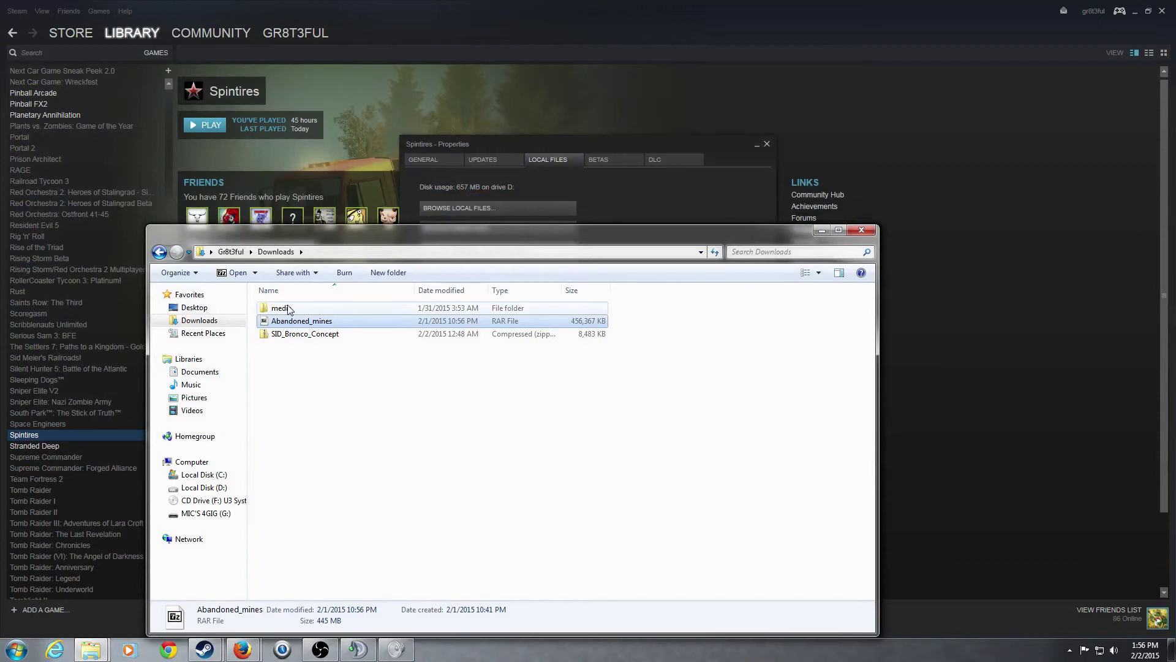
pyautogui.click(288, 308)
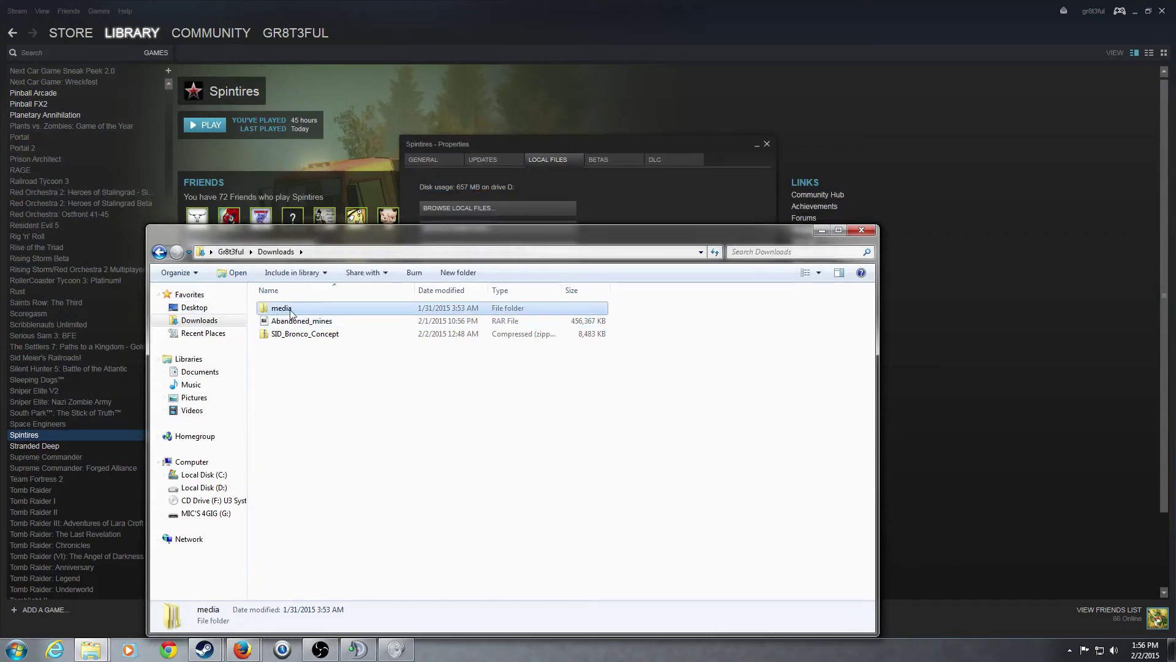
pyautogui.doubleClick(289, 308)
# Copy the classes, levels, meshes and textures folders, then return to the Spintires Media window.
pyautogui.moveTo(289, 422); pyautogui.dragTo(283, 306)
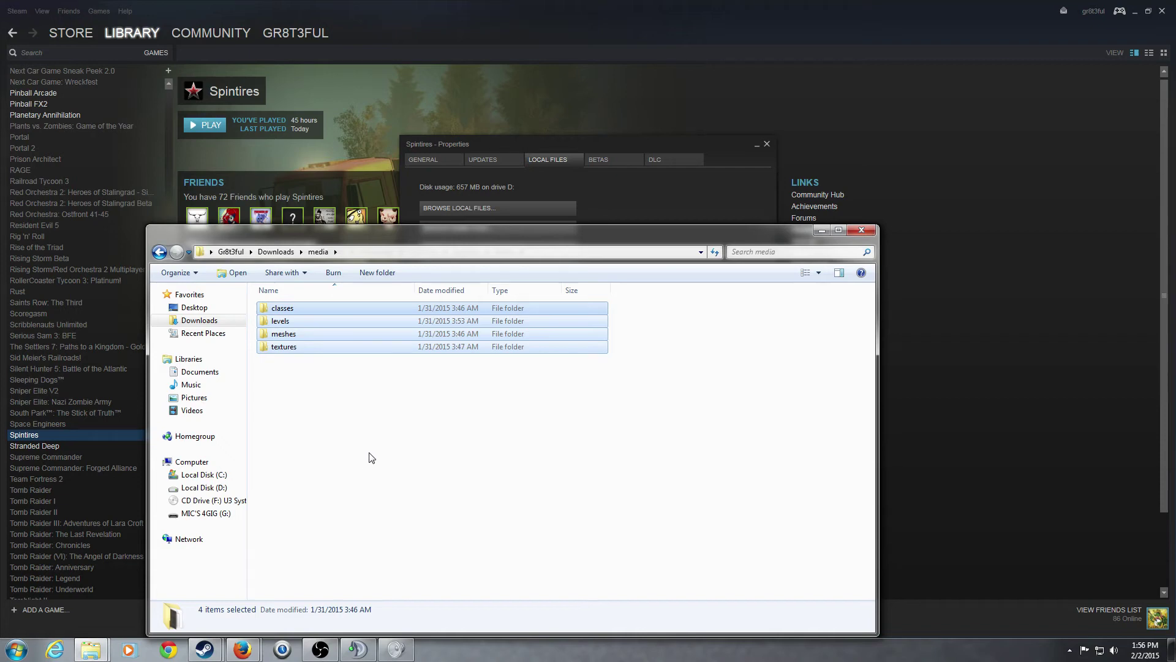
pyautogui.rightClick(311, 338)
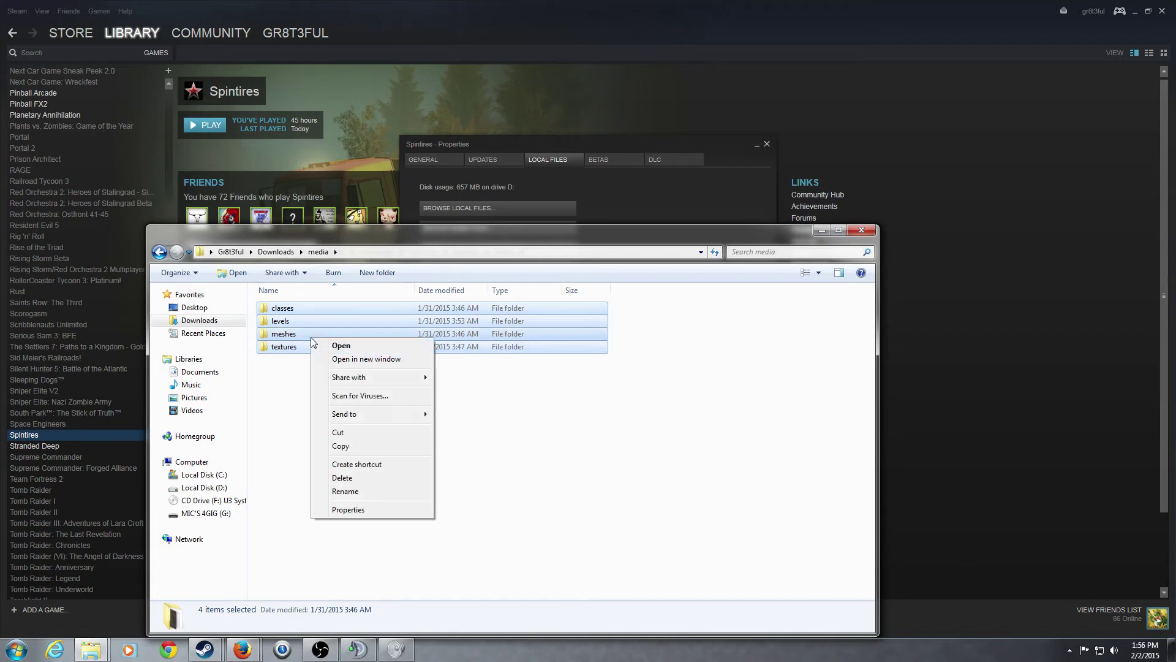
pyautogui.click(354, 445)
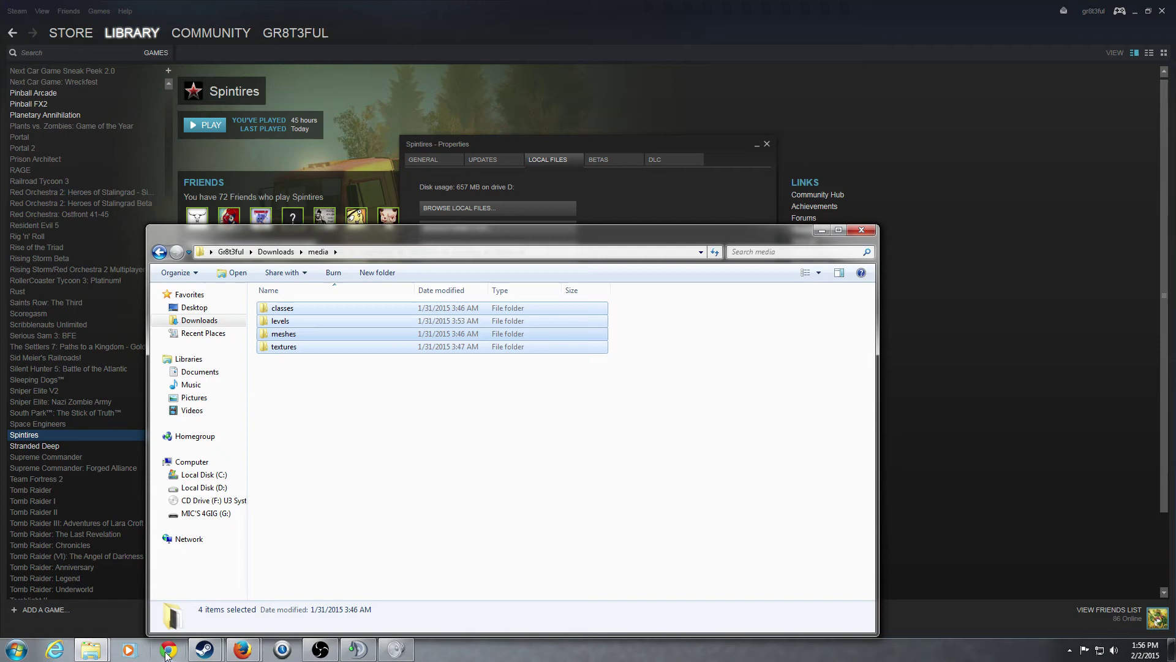
pyautogui.click(90, 649)
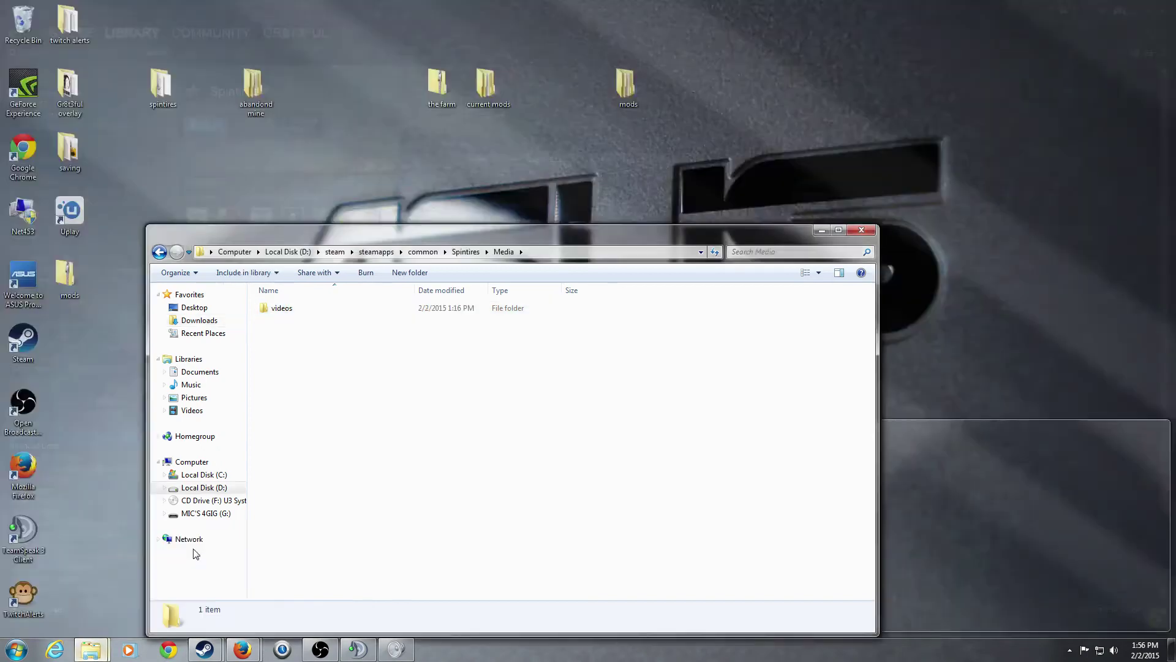
pyautogui.click(195, 552)
# Paste the four map folders into Spintires Media, then reopen Media to confirm them beside videos.
pyautogui.rightClick(283, 364)
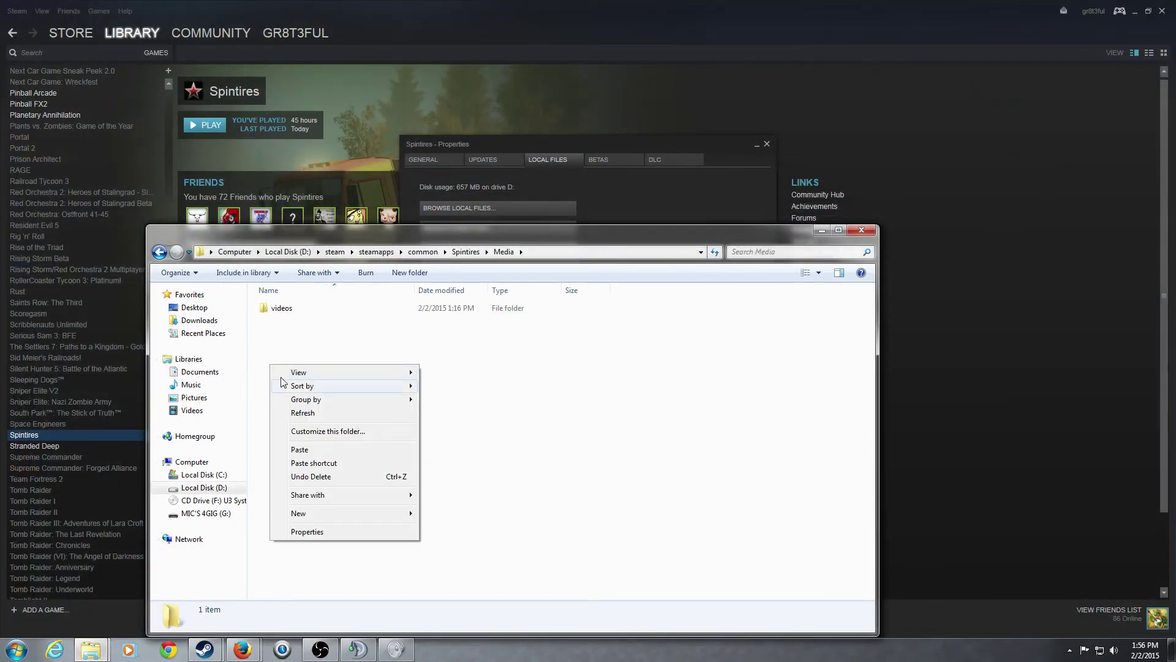
pyautogui.click(294, 451)
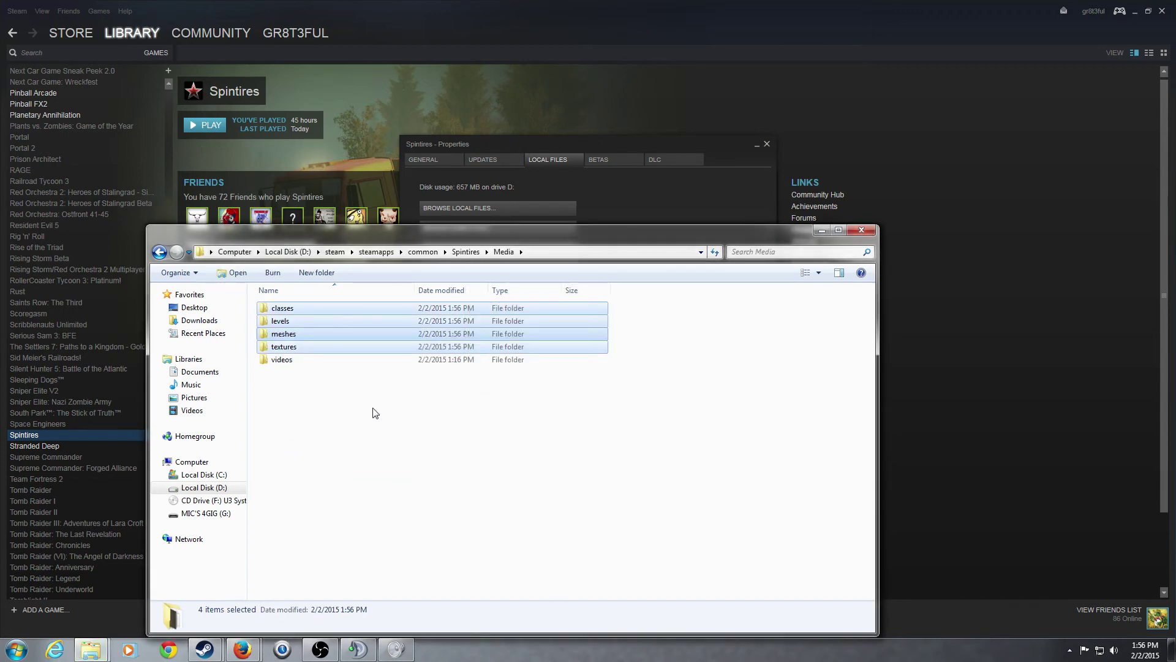
pyautogui.press('BackSpace')
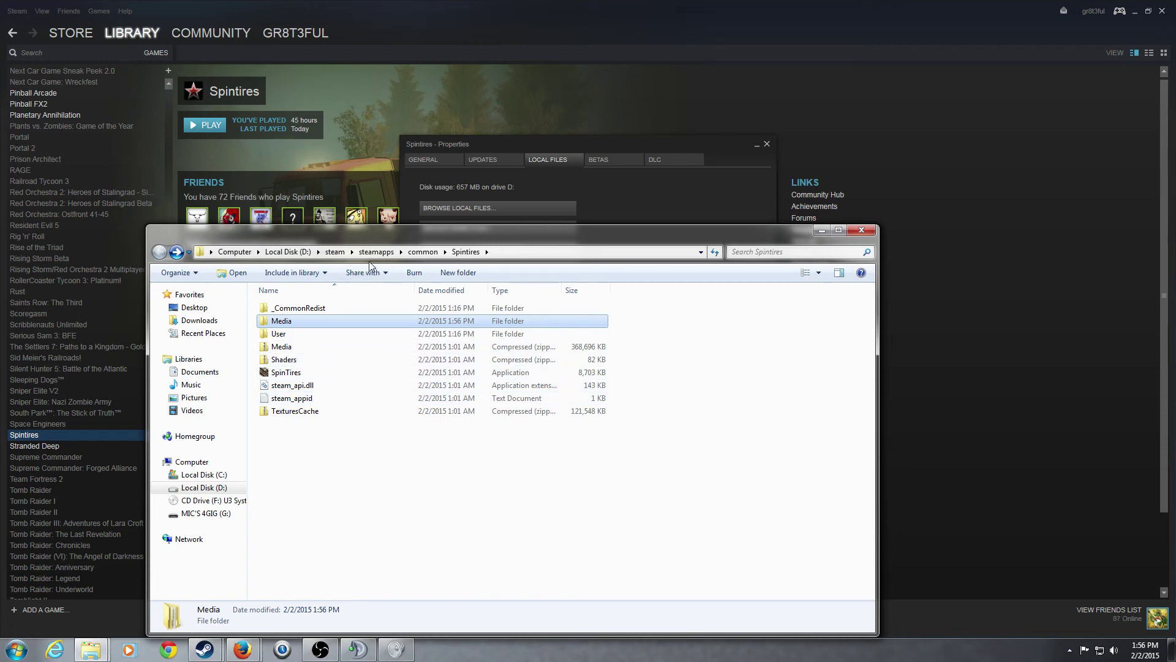
pyautogui.doubleClick(278, 321)
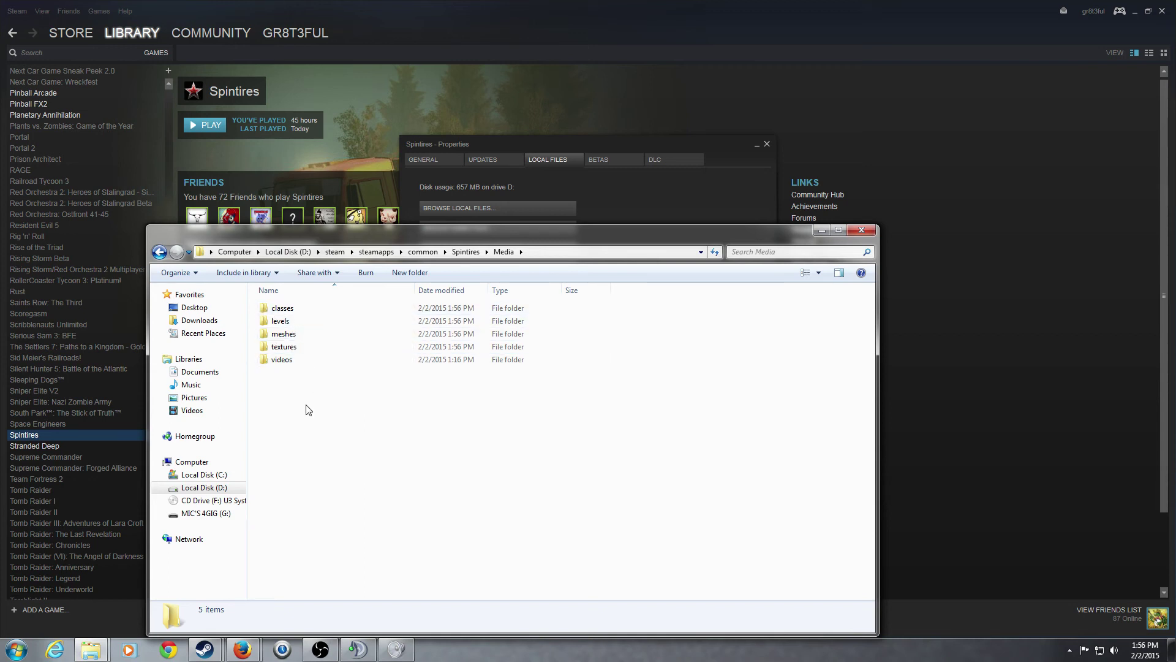
# Press PLAY on the Spintires library page.
pyautogui.click(210, 124)
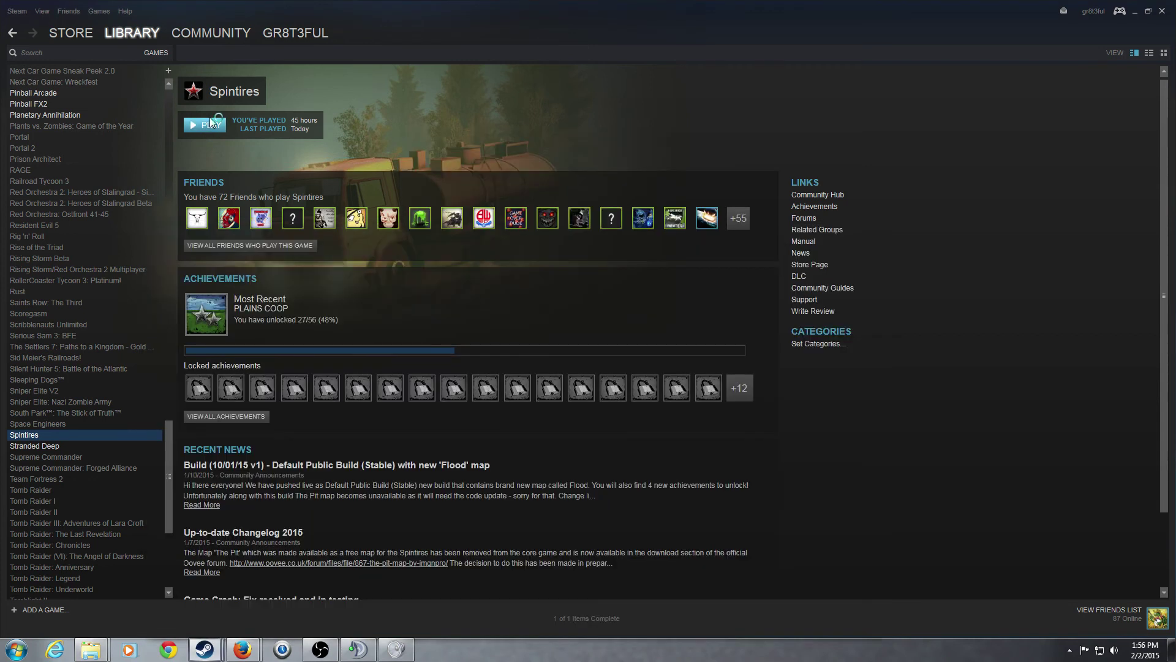